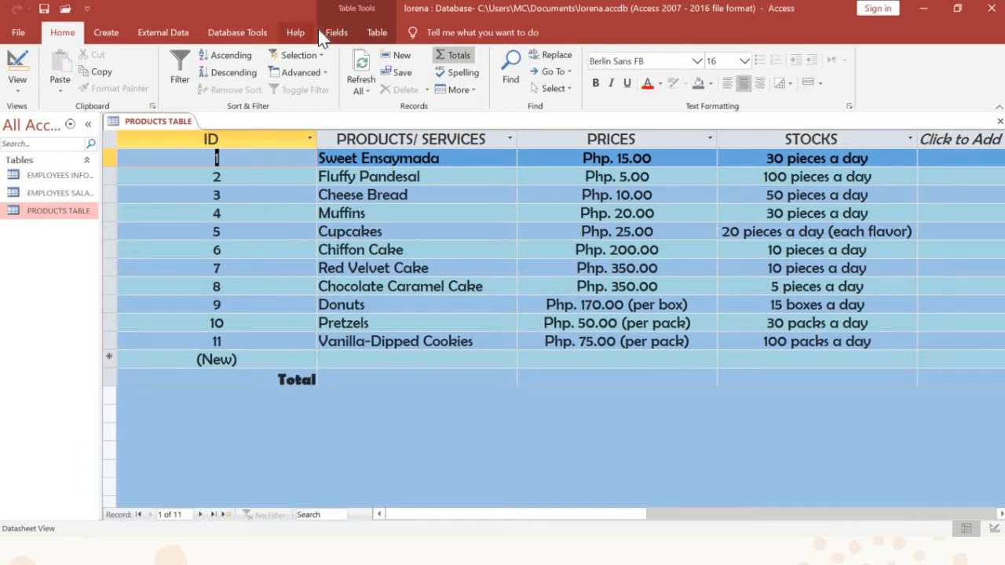
# - Create a simple query with the Query Wizard from PRODUCTS TABLE, including all its fields, and open it to view the information
pyautogui.click(108, 35)
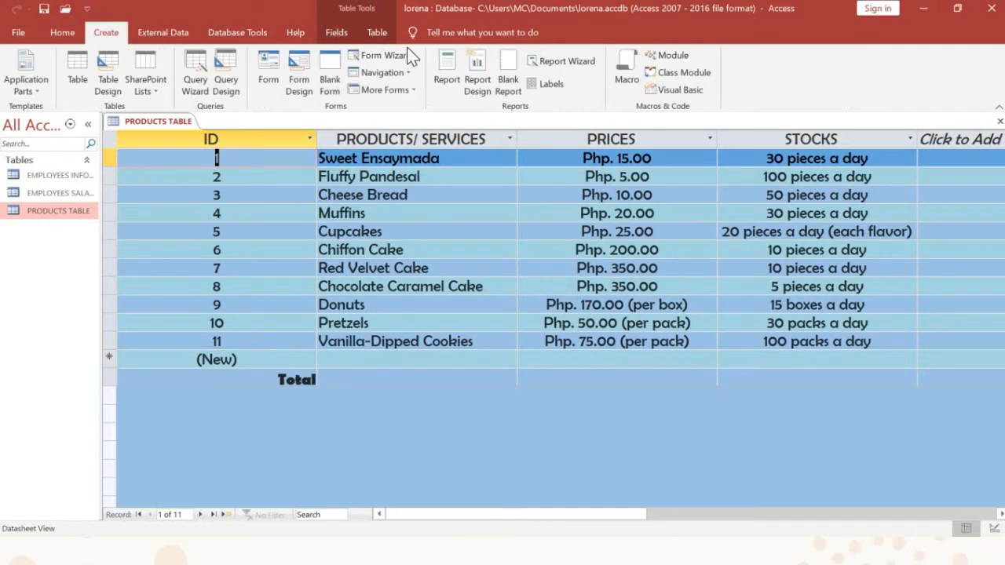
pyautogui.click(196, 88)
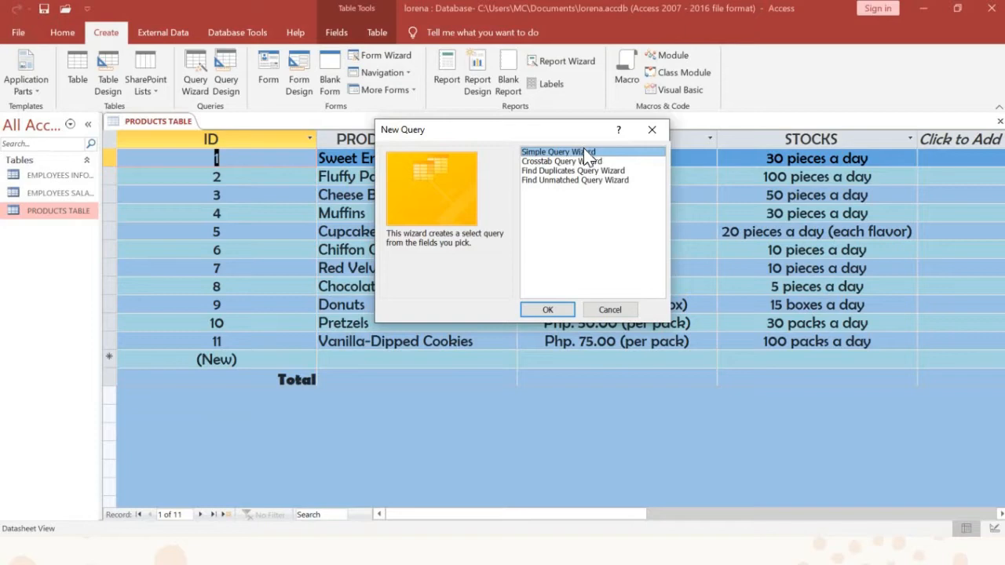
pyautogui.click(546, 311)
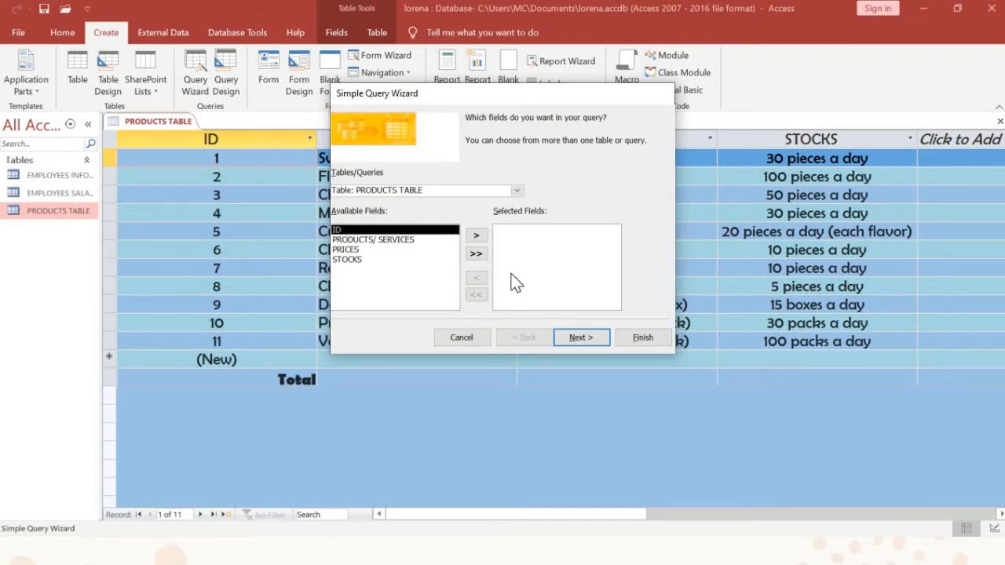
pyautogui.click(517, 191)
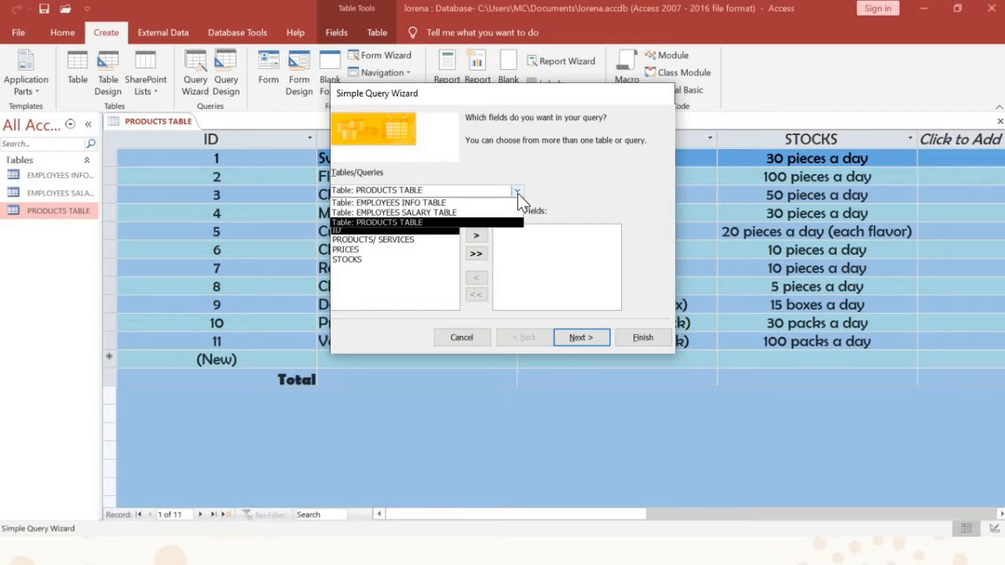
pyautogui.click(518, 193)
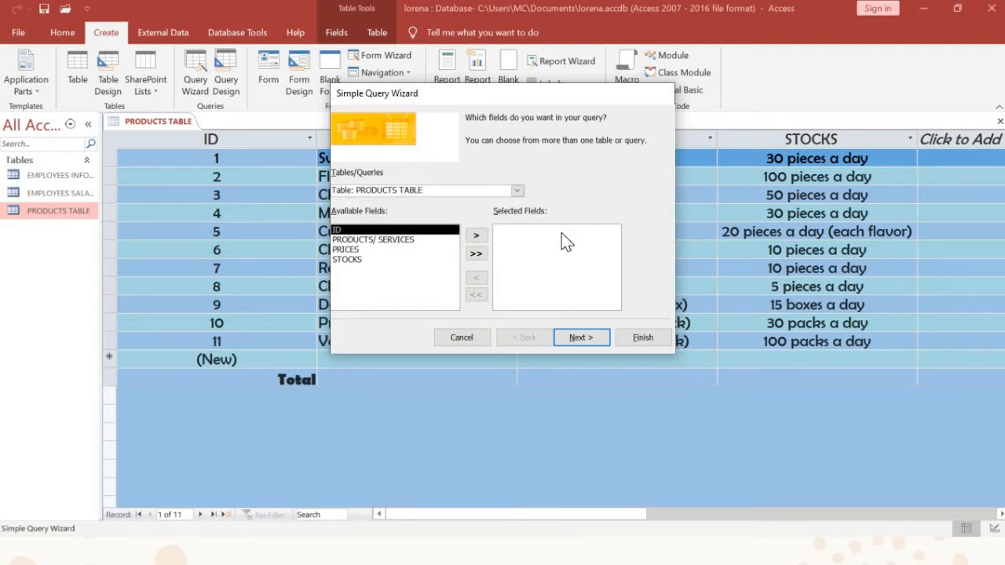
pyautogui.click(476, 253)
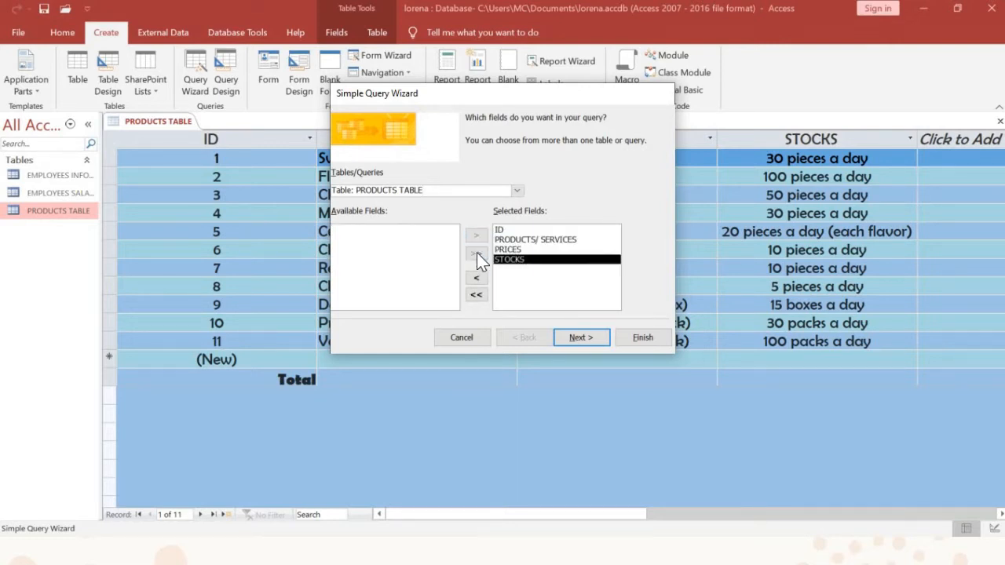
pyautogui.click(590, 343)
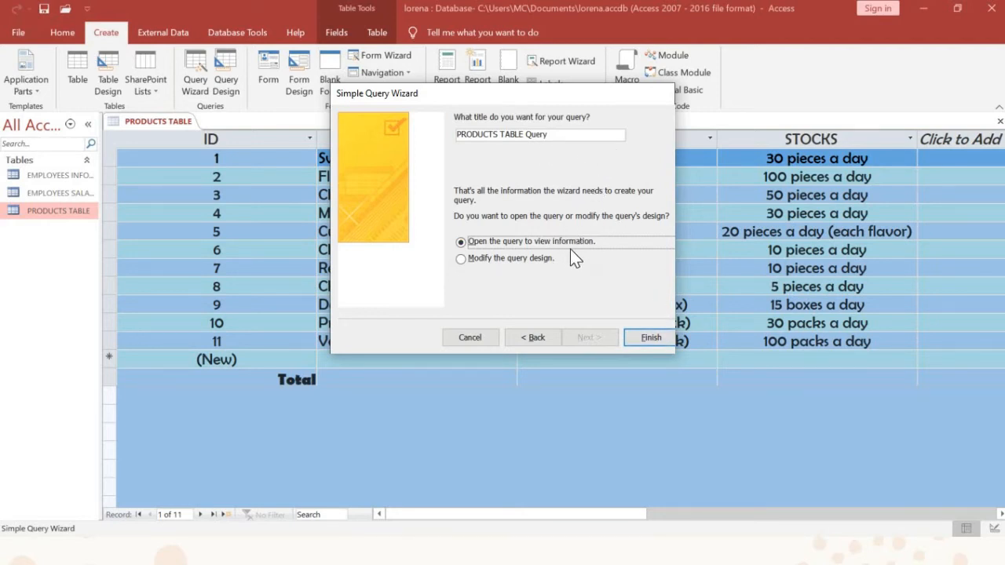
pyautogui.click(648, 339)
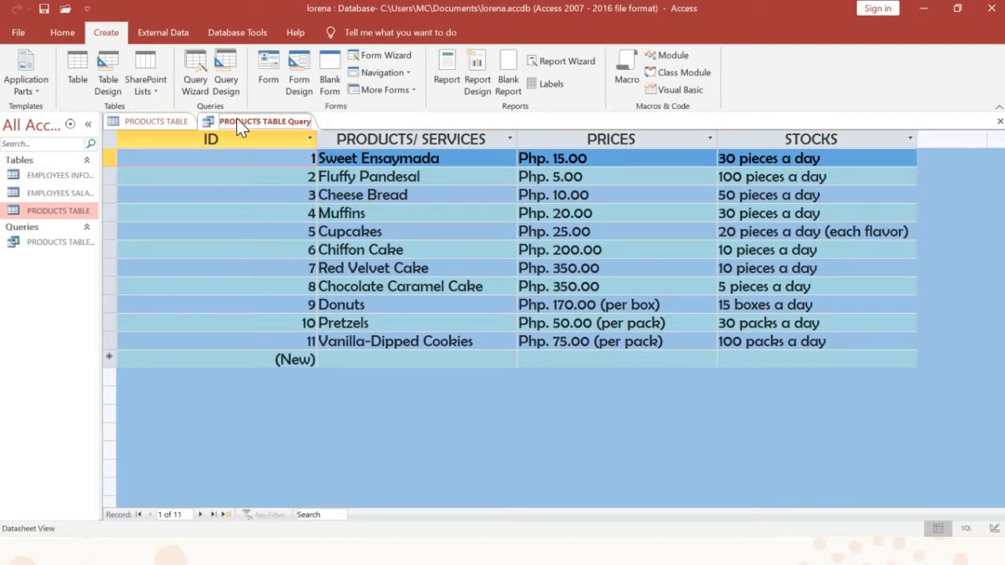
# - Compare the records and layout of PRODUCTS TABLE with those of PRODUCTS TABLE Query
pyautogui.click(165, 120)
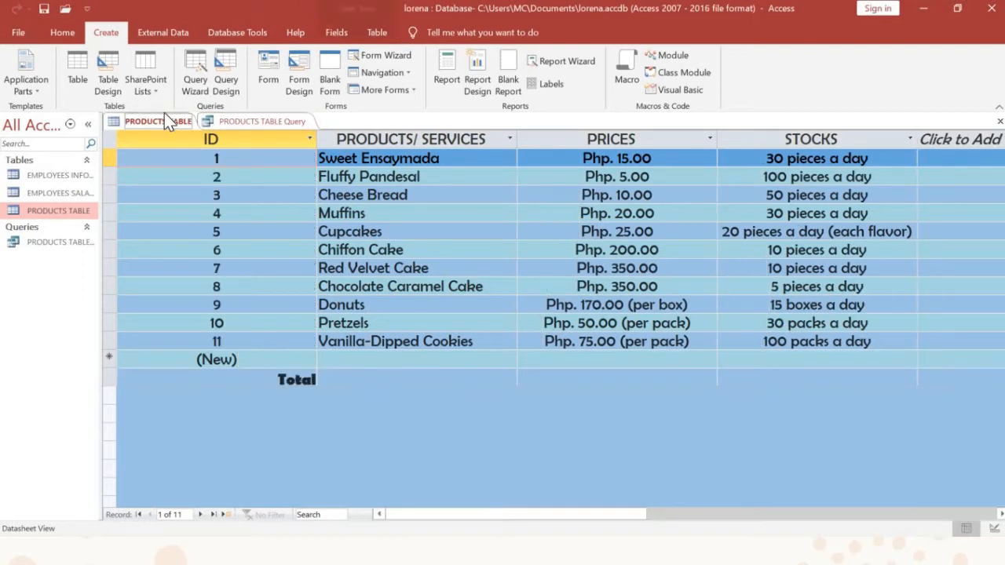
pyautogui.click(224, 124)
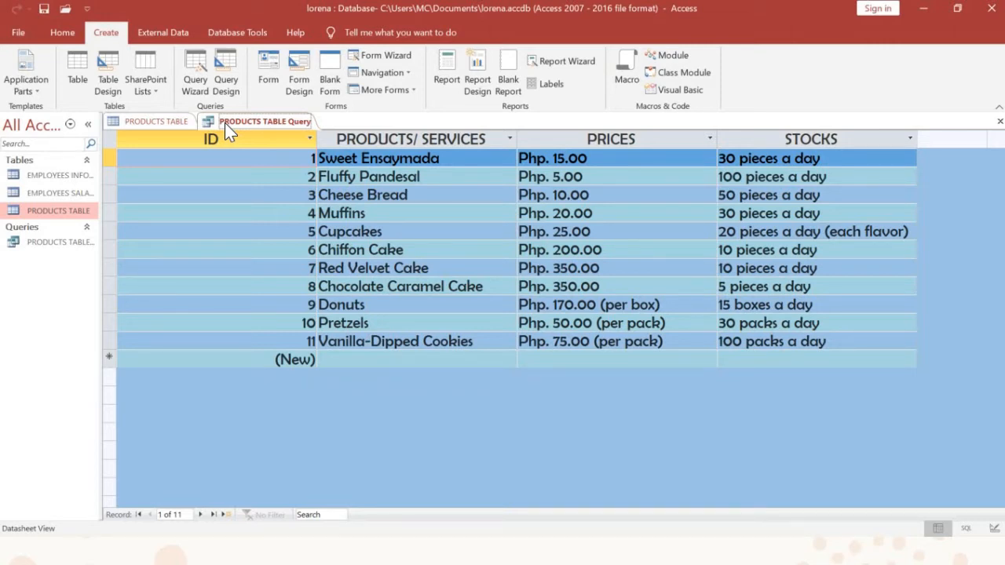
pyautogui.click(63, 243)
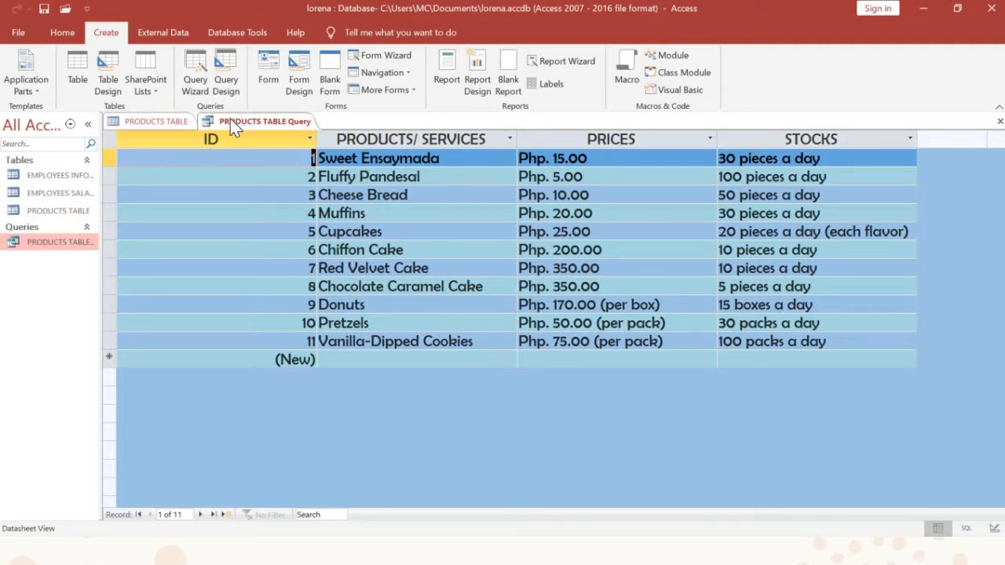
pyautogui.click(174, 120)
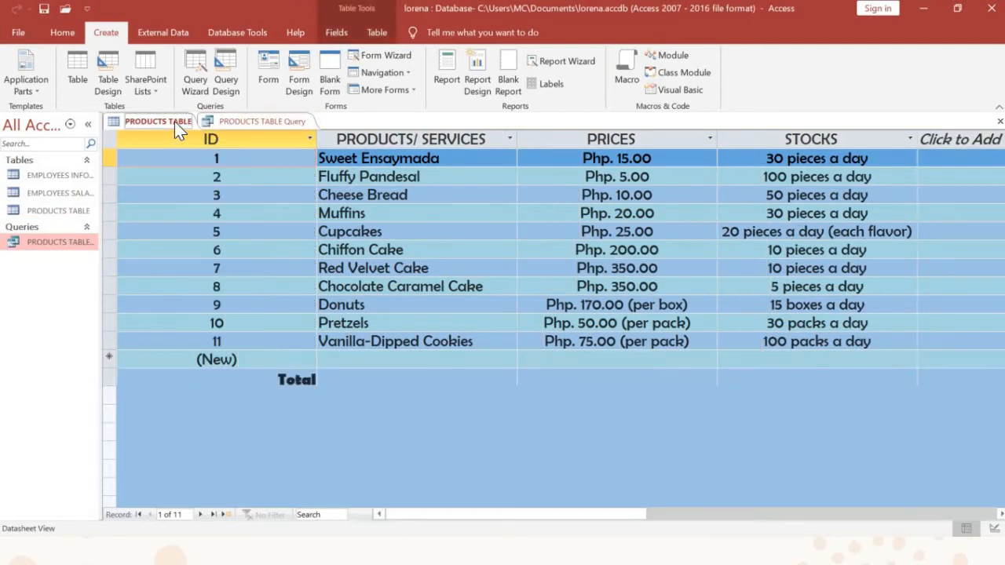
pyautogui.click(230, 121)
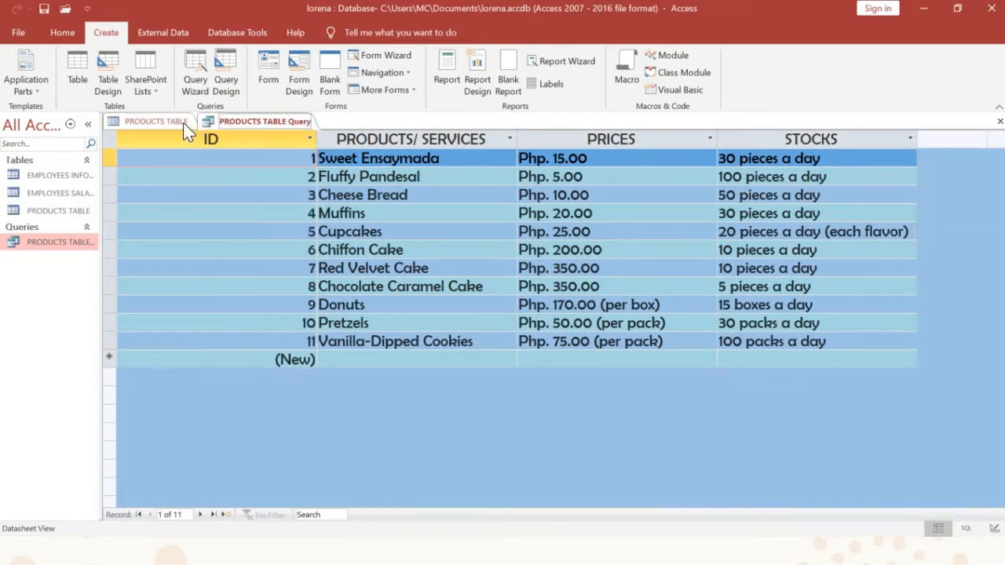
pyautogui.click(171, 124)
pyautogui.click(225, 119)
pyautogui.click(176, 122)
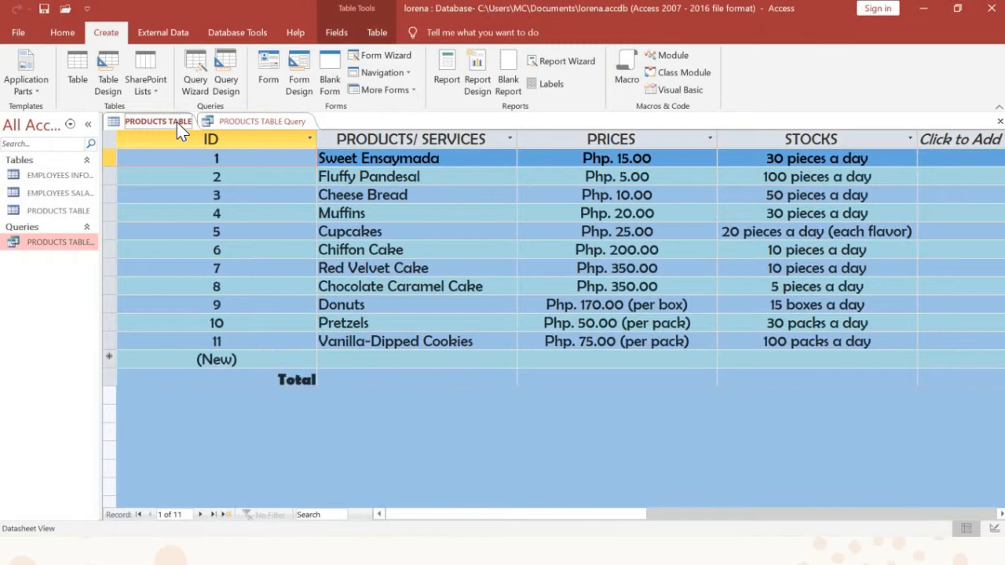
pyautogui.click(243, 124)
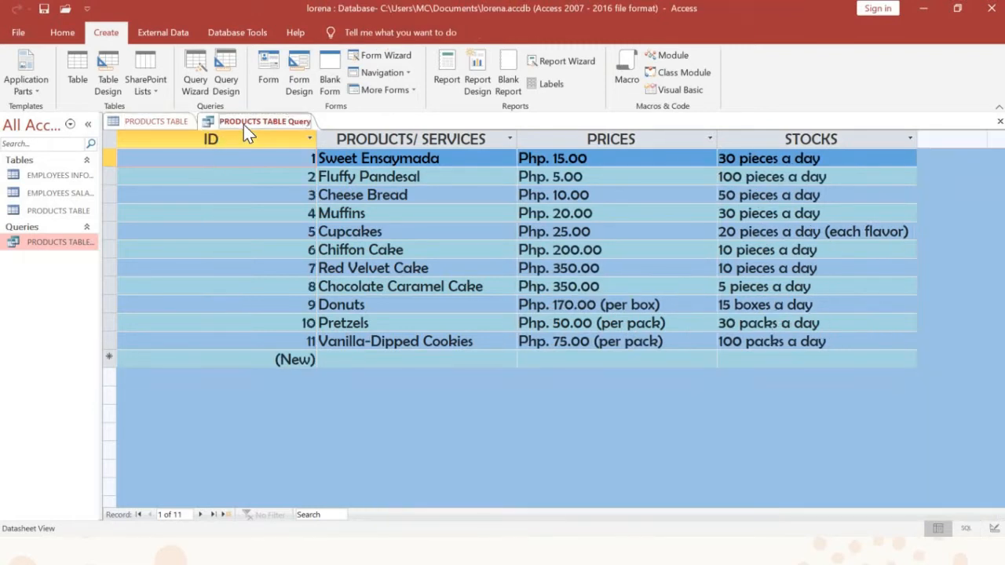
pyautogui.click(168, 123)
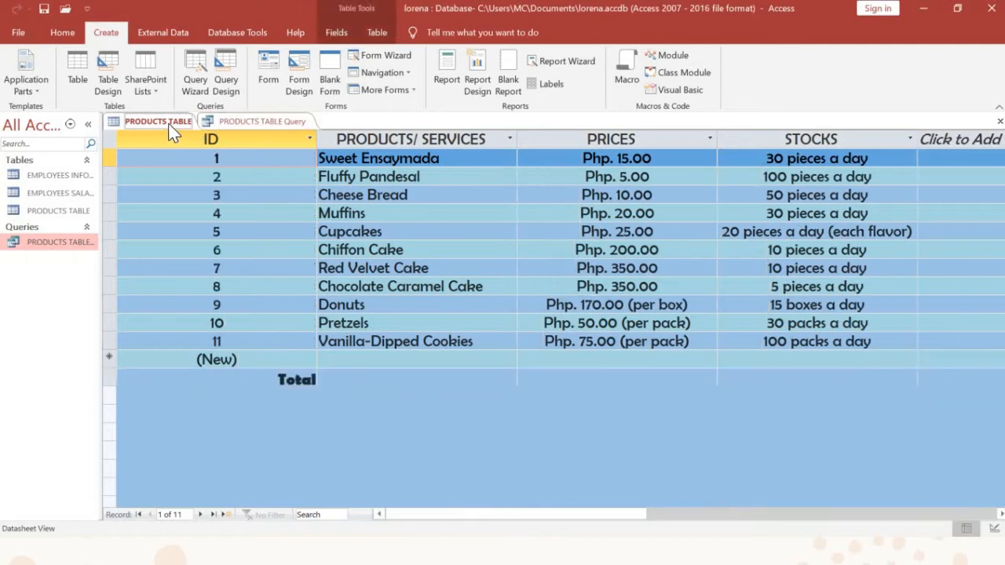
pyautogui.click(224, 123)
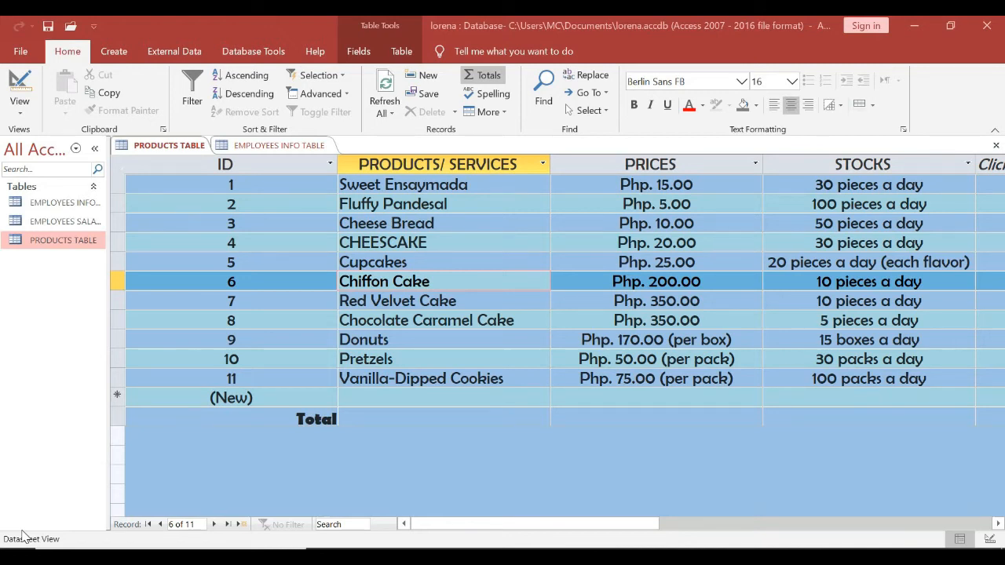
# - Start a new query in Design view and add the EMPLOYEES INFO, EMPLOYEES SALARY and PRODUCTS tables to it
pyautogui.click(115, 52)
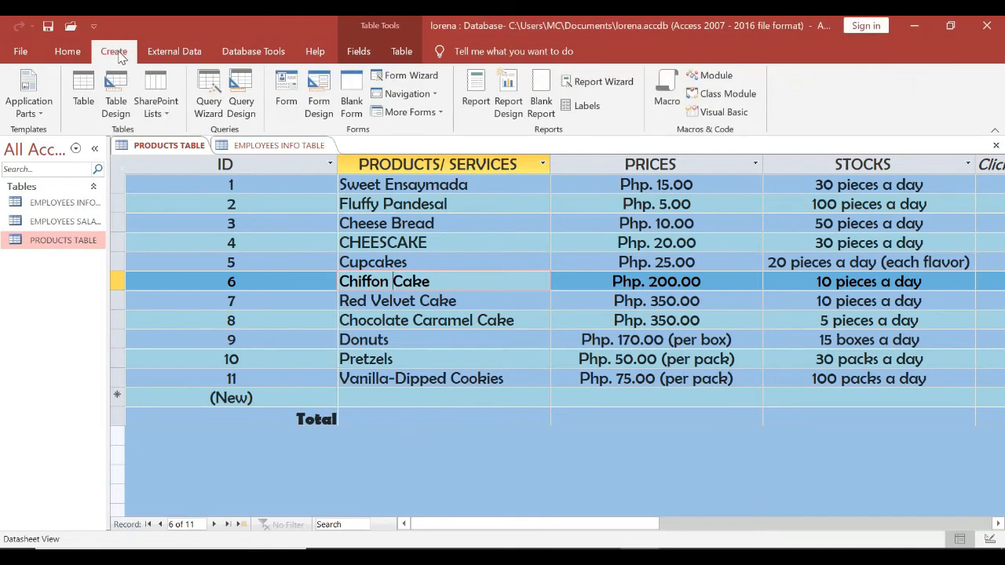
pyautogui.click(241, 101)
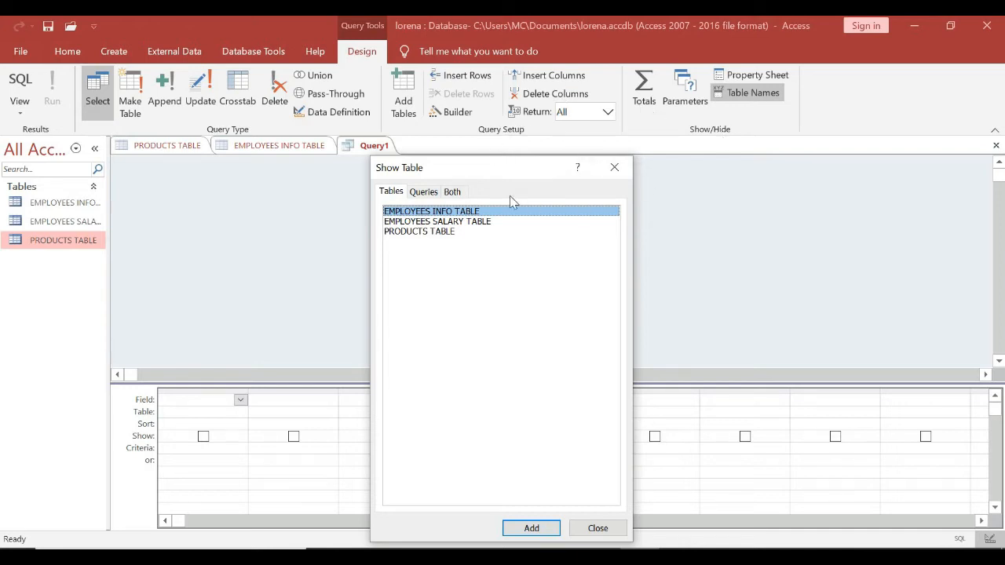
pyautogui.click(529, 530)
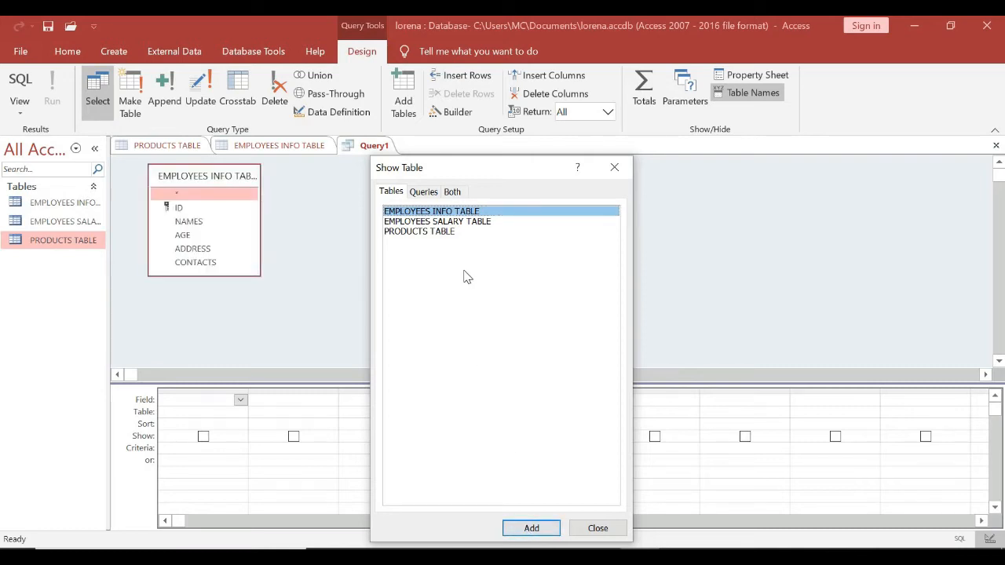
pyautogui.doubleClick(457, 223)
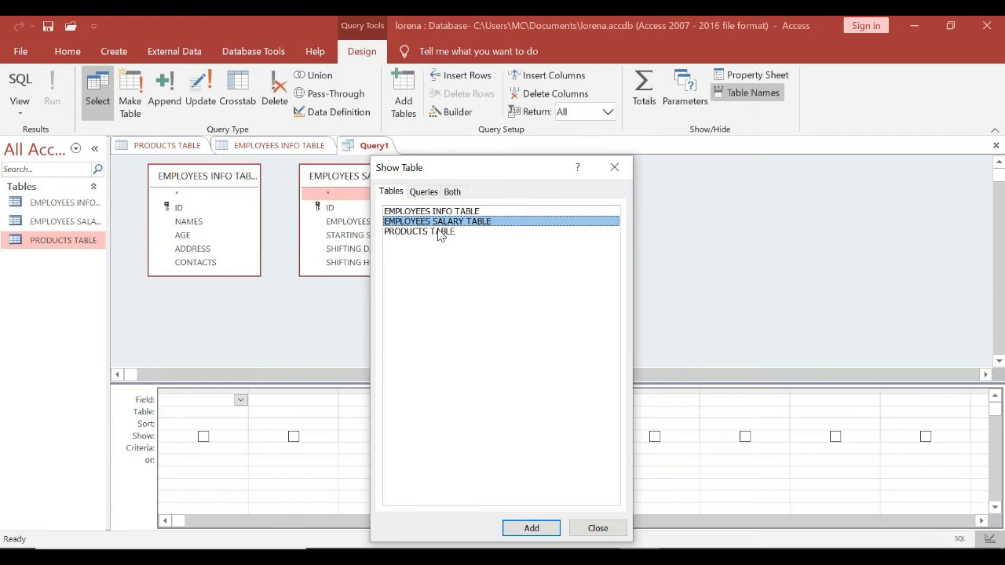
pyautogui.click(440, 232)
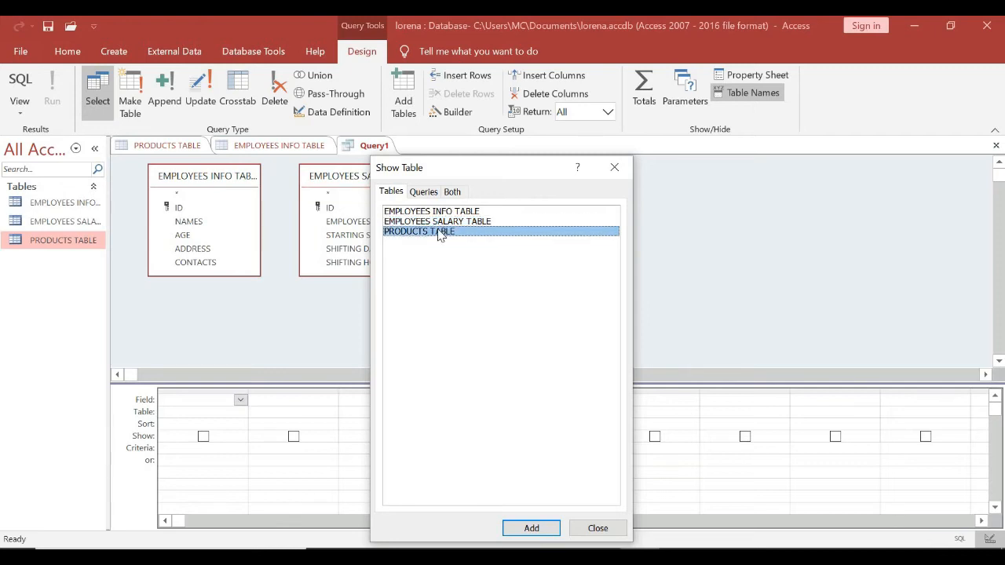
pyautogui.click(599, 529)
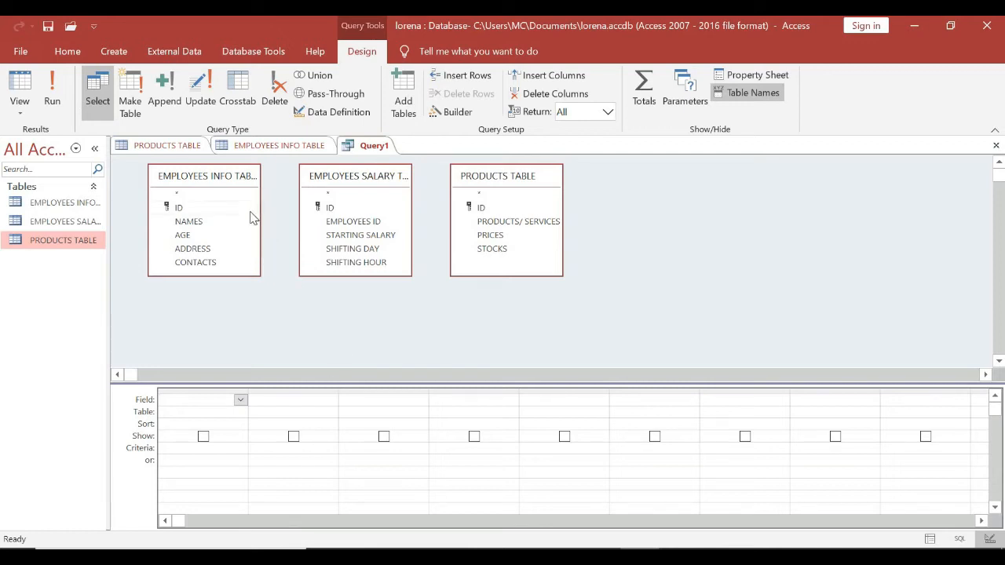
# - Add NAMES and AGE from the info table, EMPLOYEES ID, STARTING SALARY and SHIFTING DAY from the salary table, and display the query as a datasheet
pyautogui.doubleClick(198, 226)
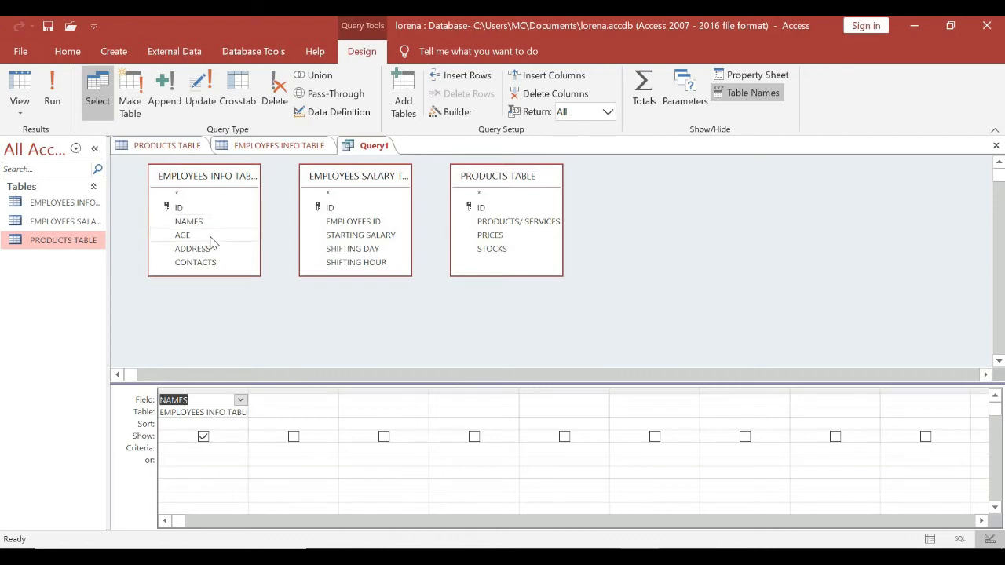
pyautogui.doubleClick(209, 235)
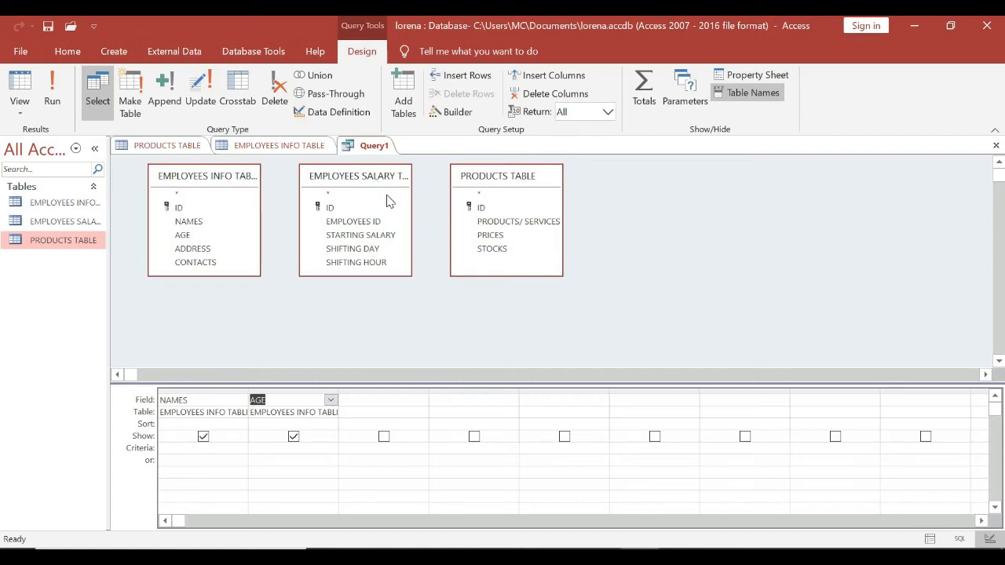
pyautogui.doubleClick(376, 225)
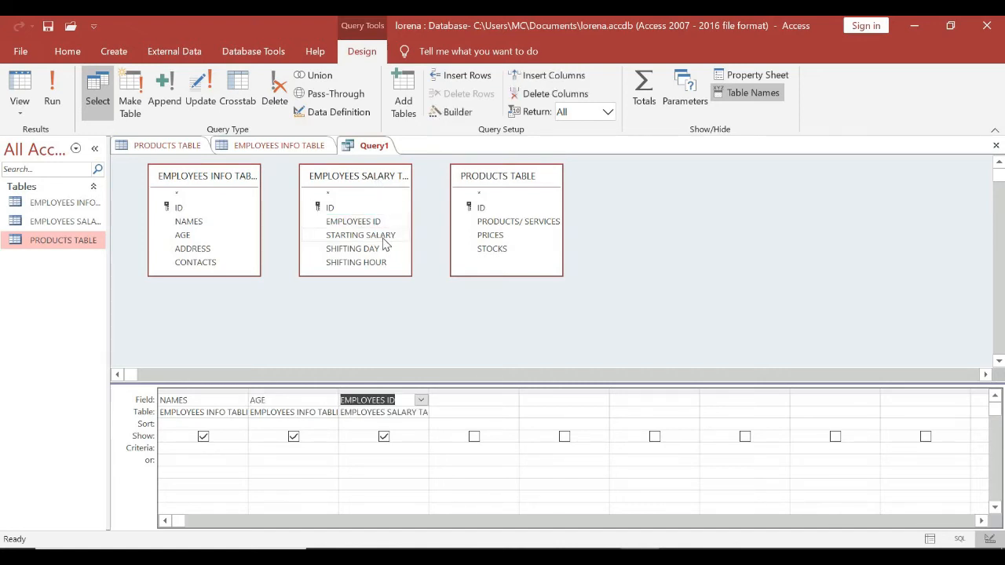
pyautogui.doubleClick(383, 237)
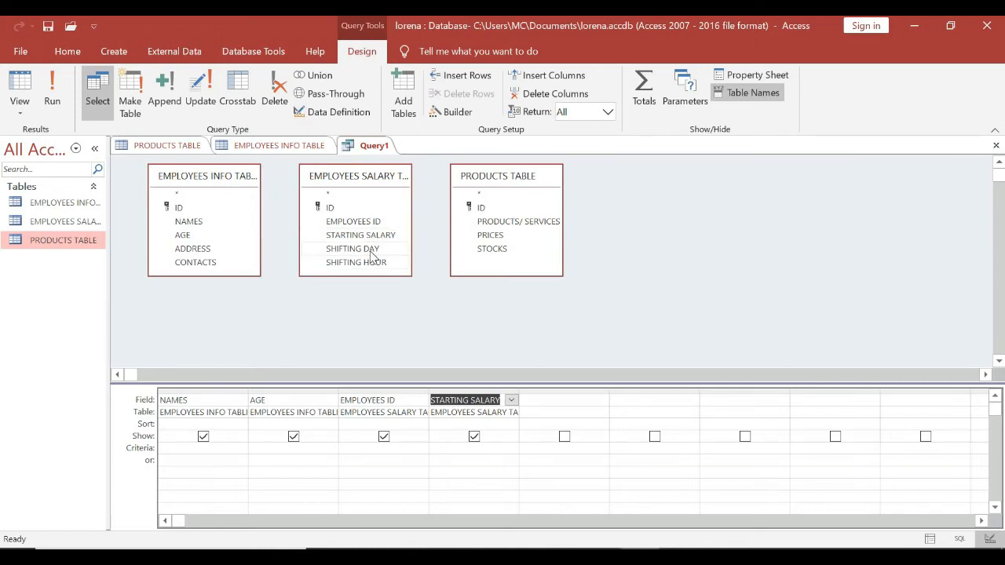
pyautogui.doubleClick(371, 250)
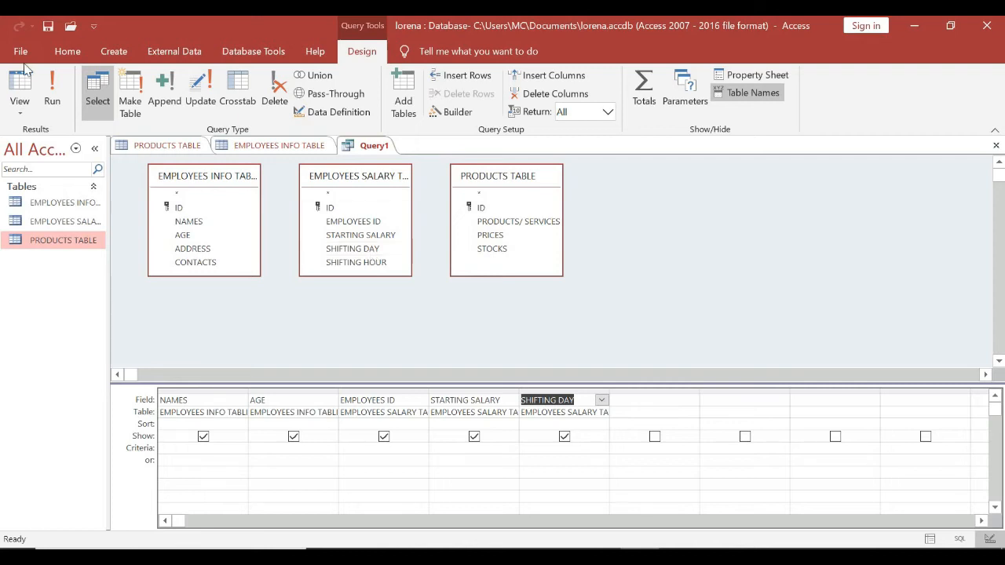
pyautogui.click(22, 112)
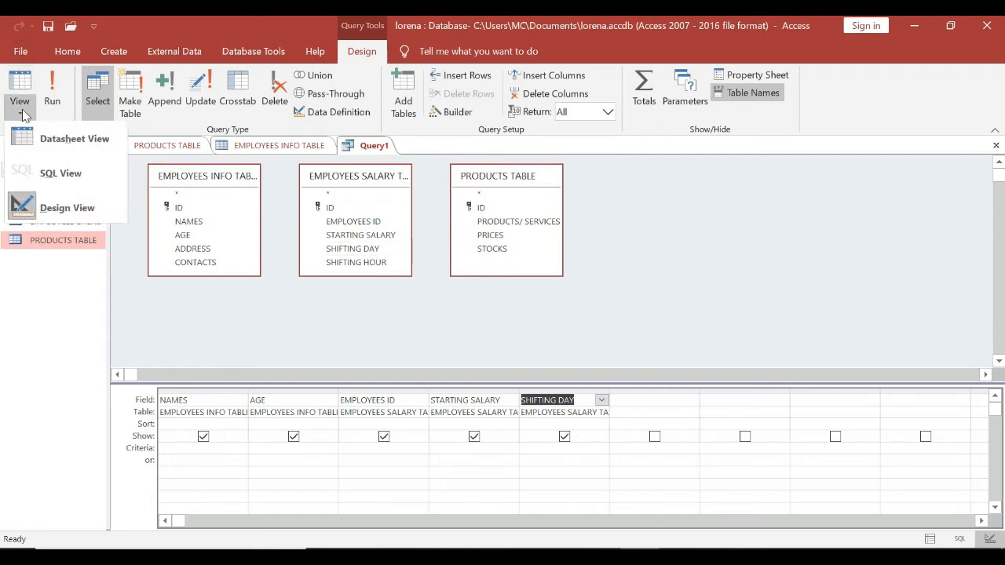
pyautogui.click(51, 139)
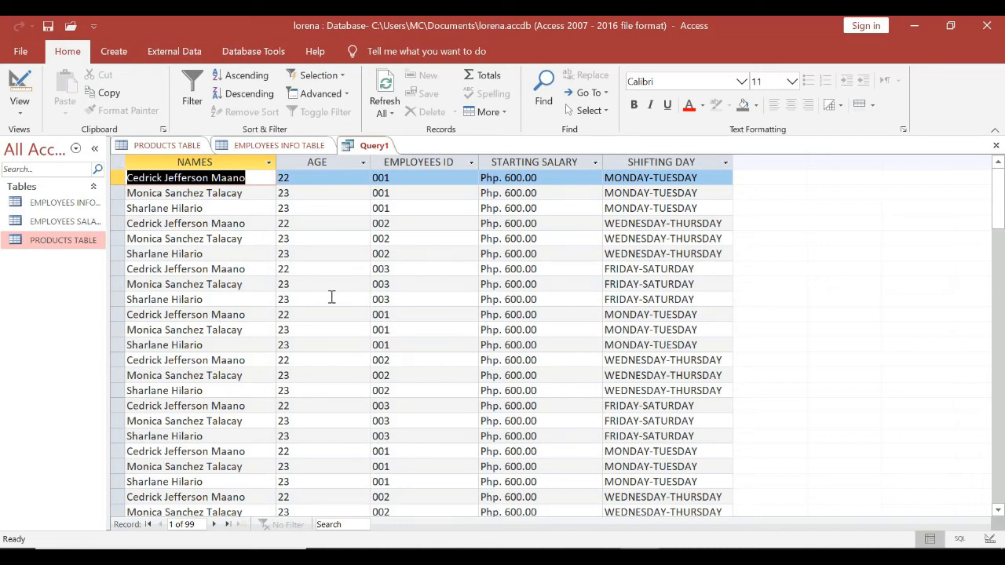
# - Open the EMPLOYEES INFO, EMPLOYEES SALARY and PRODUCTS tables in turn to review the query's source data
pyautogui.doubleClick(68, 206)
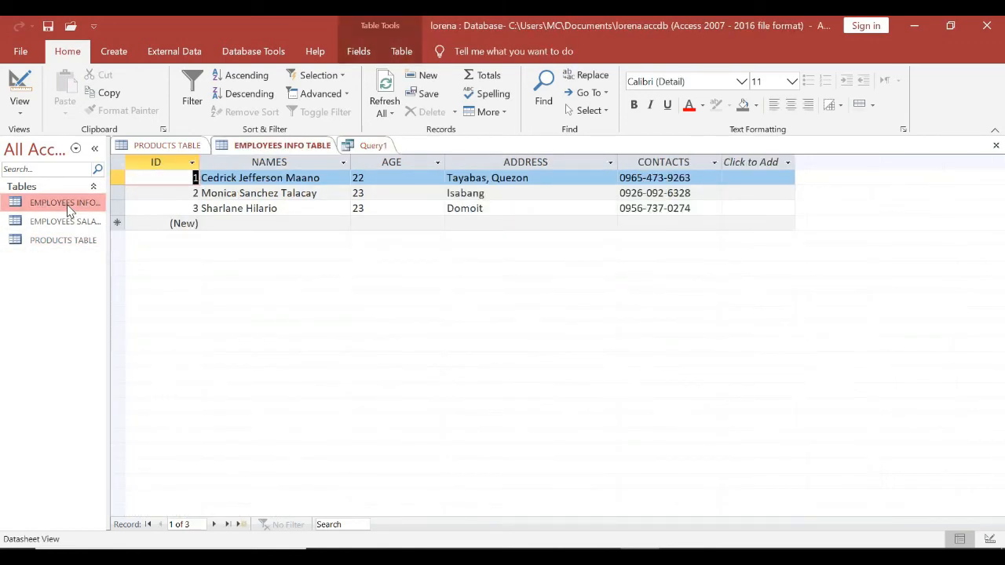
pyautogui.click(47, 225)
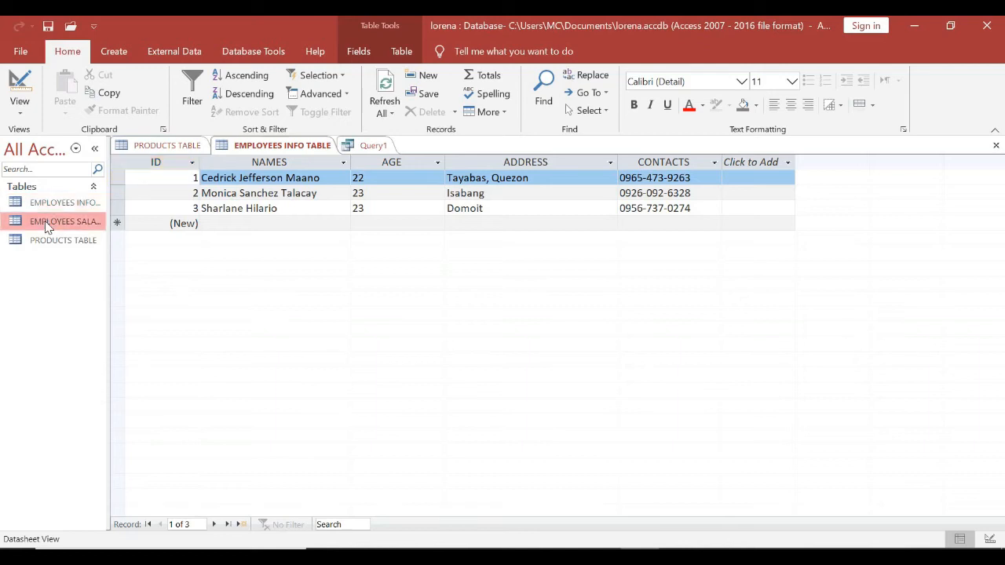
pyautogui.doubleClick(47, 225)
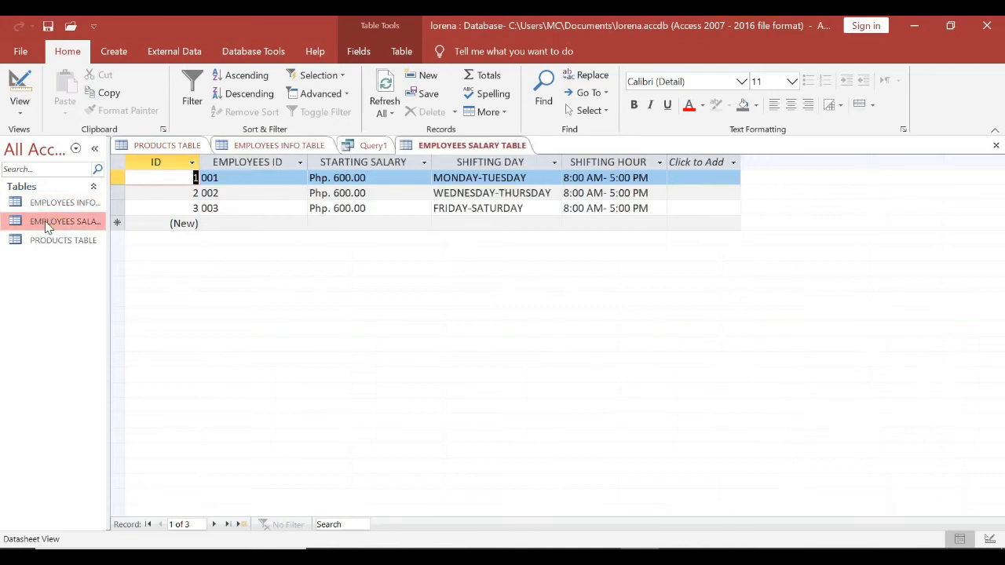
pyautogui.click(92, 246)
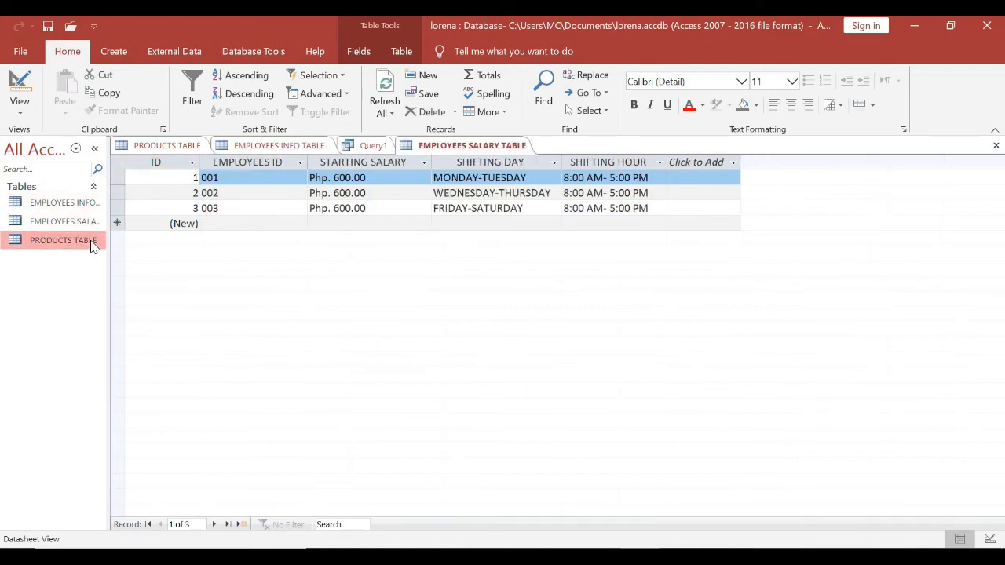
pyautogui.doubleClick(92, 245)
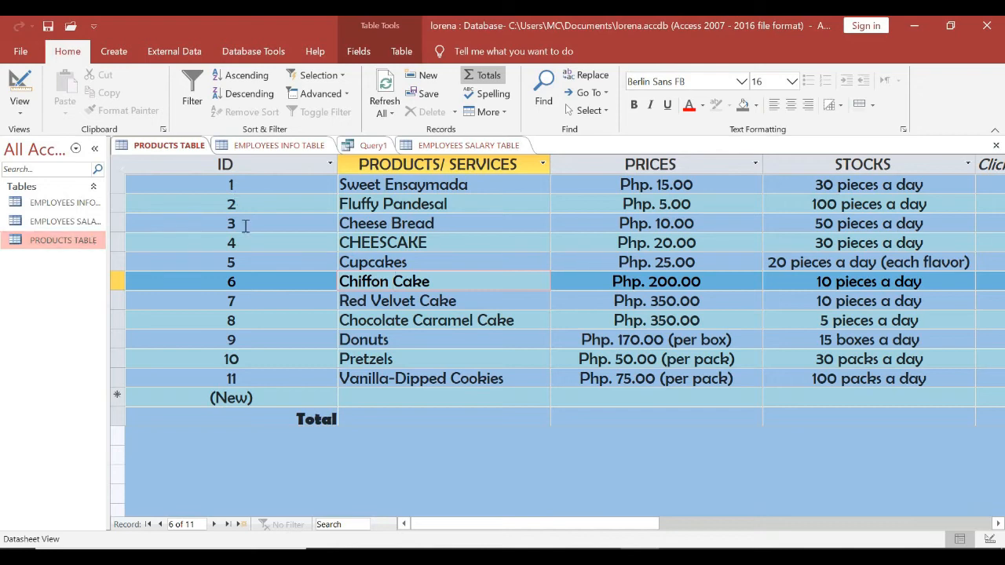
# - Return to Query1 and switch it from the datasheet to Design view
pyautogui.click(380, 147)
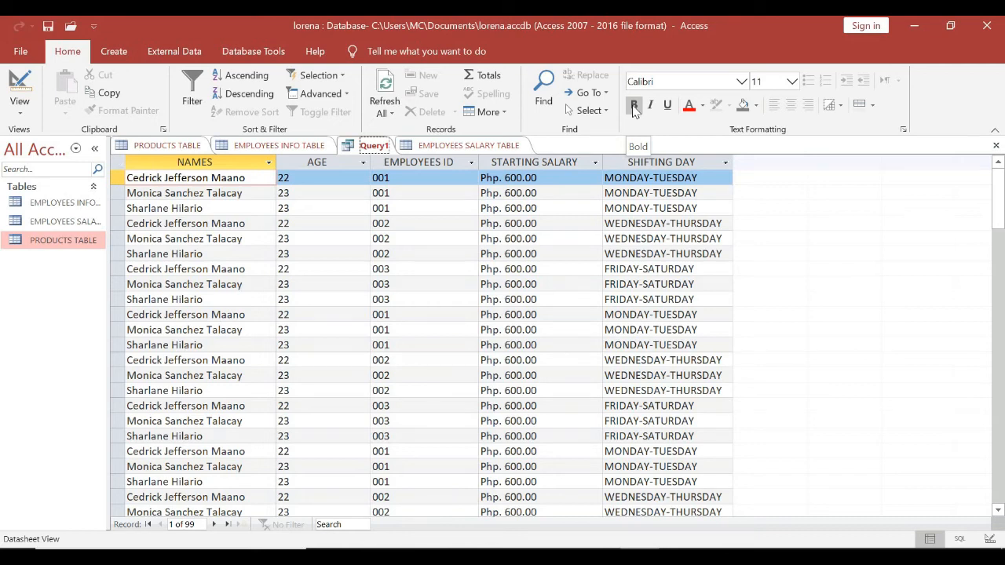
pyautogui.click(33, 116)
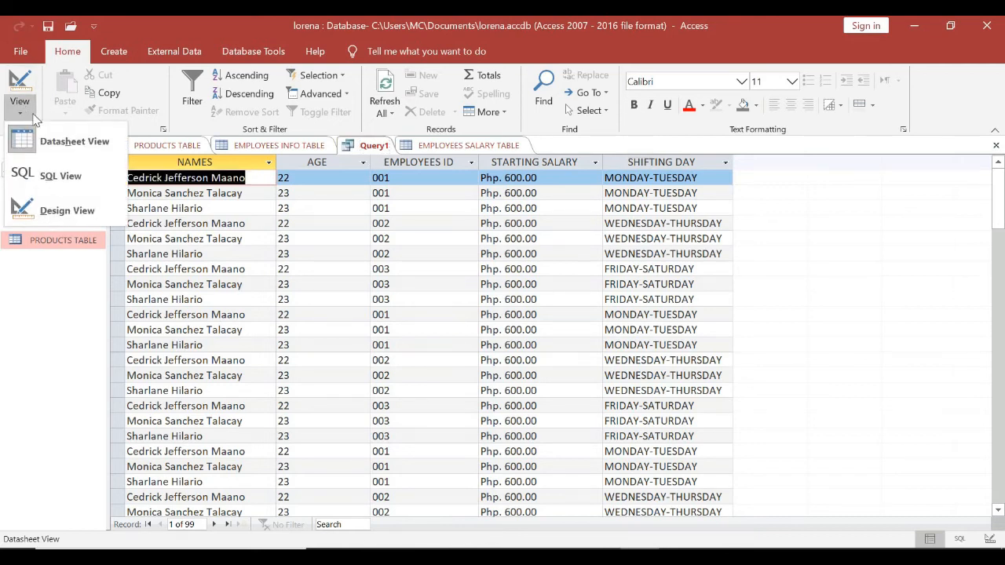
pyautogui.click(67, 210)
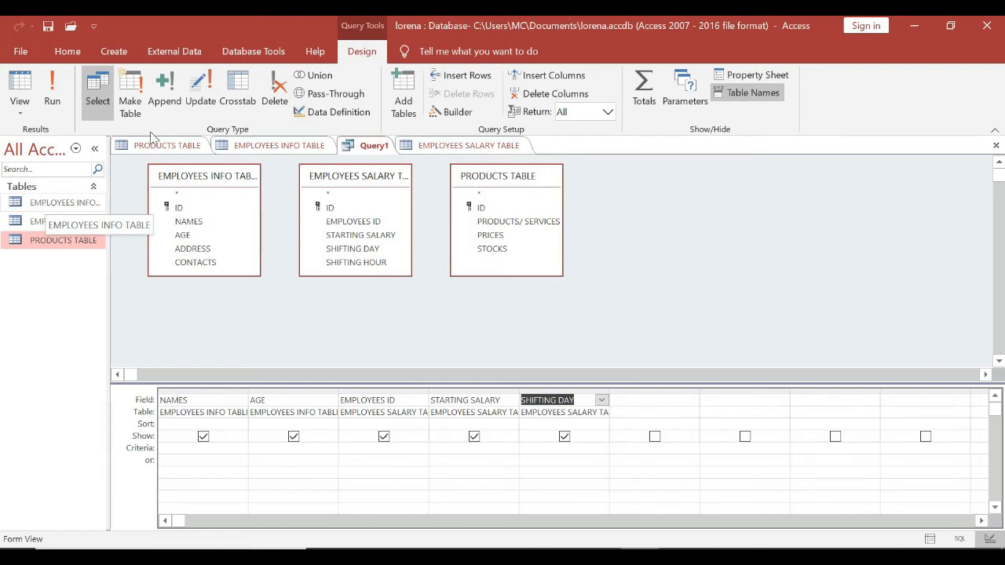
# - Create another query in Design view and dismiss the table selection without adding any tables
pyautogui.click(116, 56)
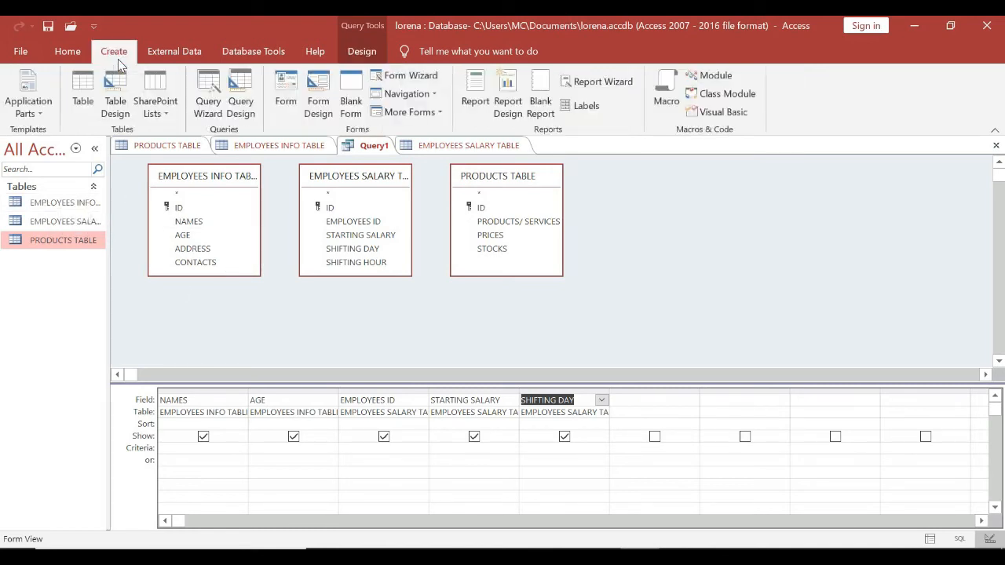
pyautogui.click(243, 110)
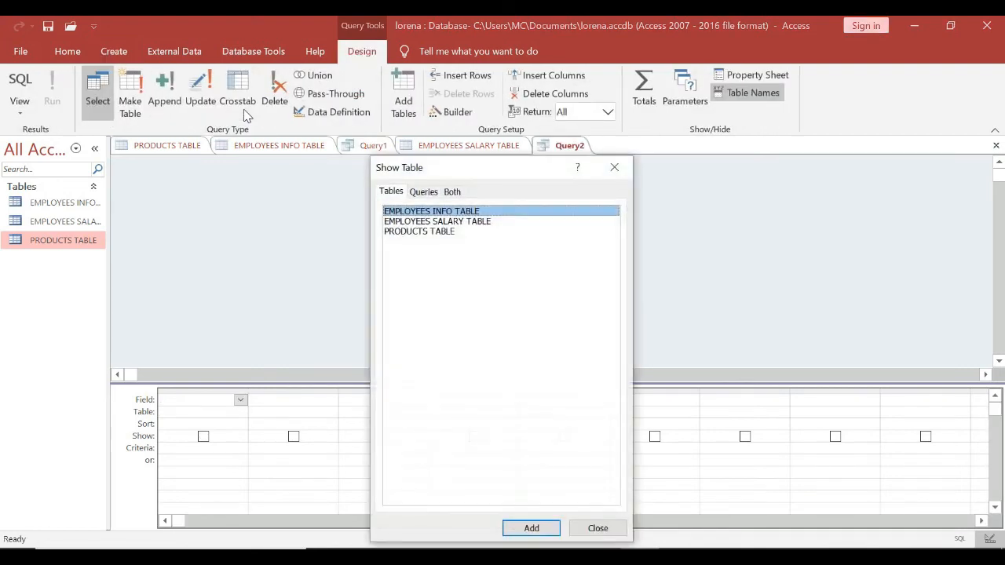
pyautogui.click(622, 167)
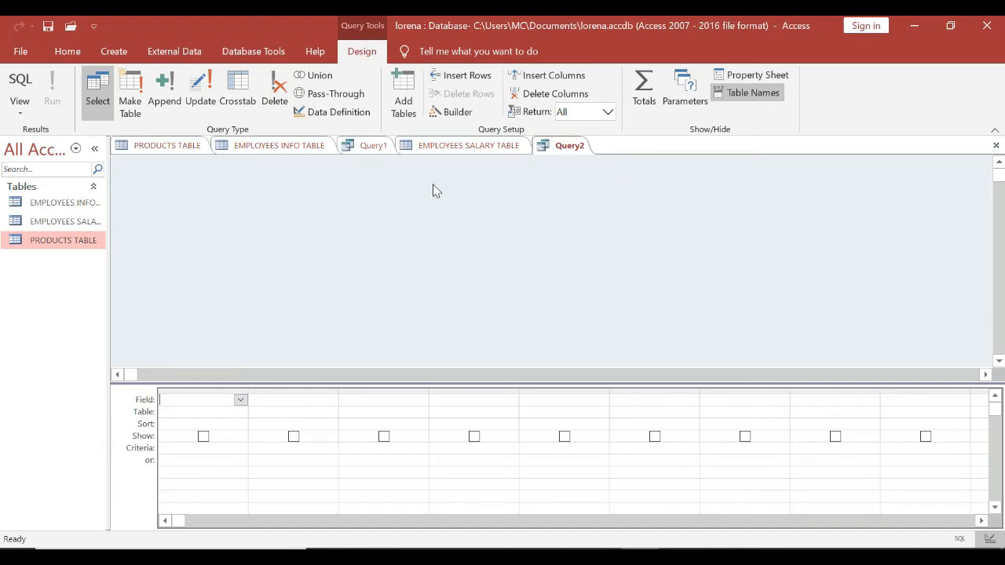
# - Enable Show for the second, third and fourth columns of the empty query grid, and insert a blank column before the first
pyautogui.click(294, 438)
pyautogui.click(384, 439)
pyautogui.click(473, 438)
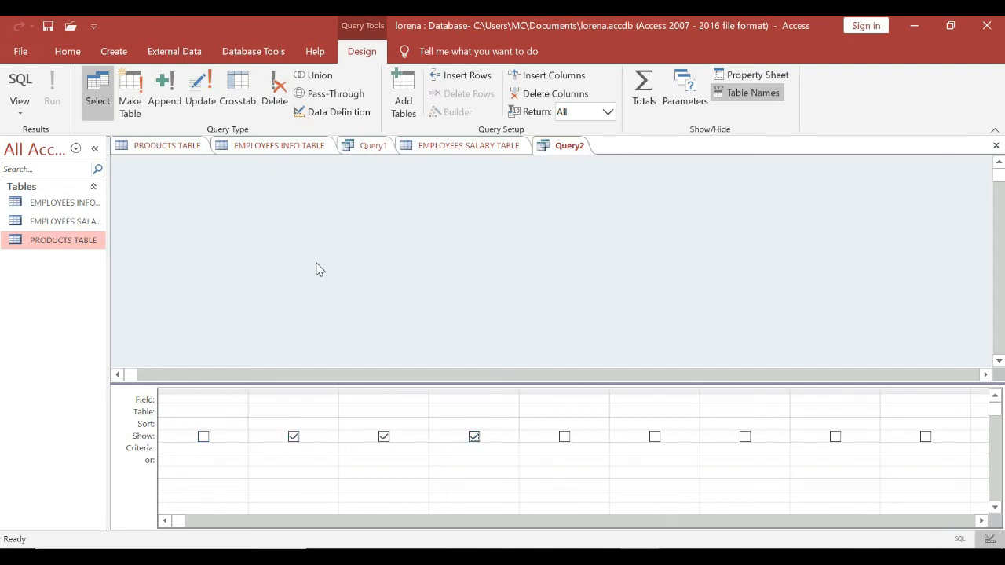
pyautogui.click(206, 390)
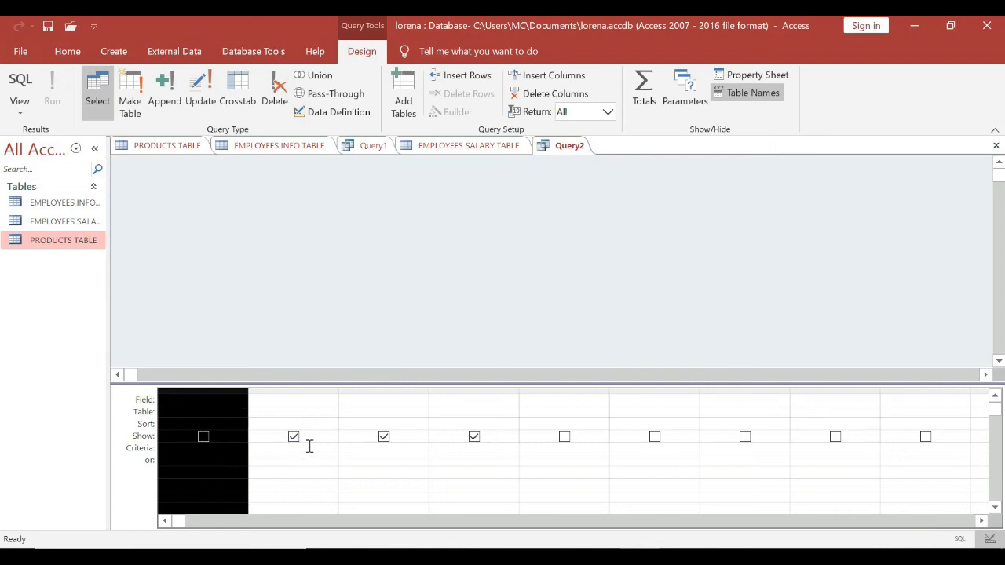
pyautogui.click(530, 79)
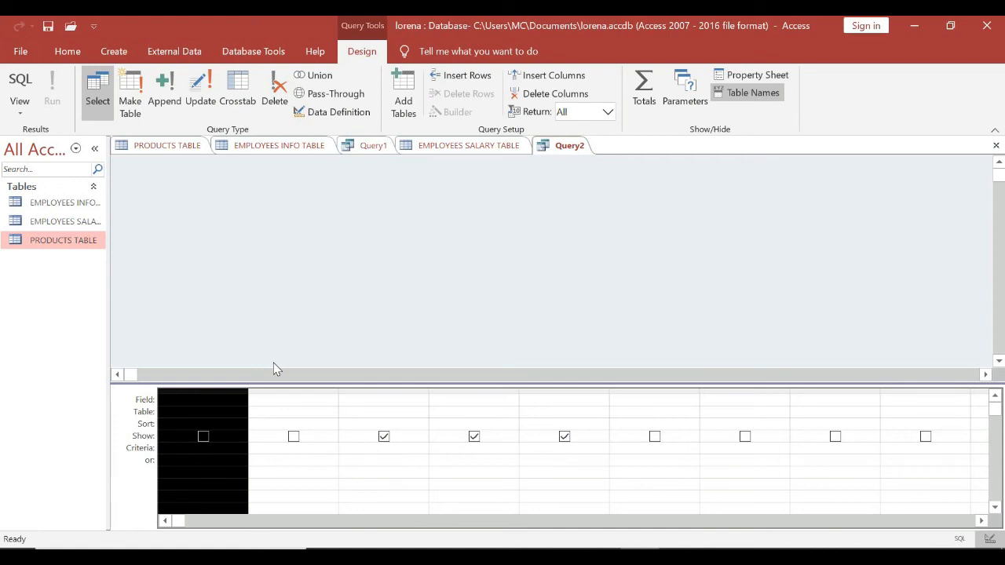
# - Delete the leading columns of the query grid one after another until no column has Show enabled
pyautogui.click(528, 102)
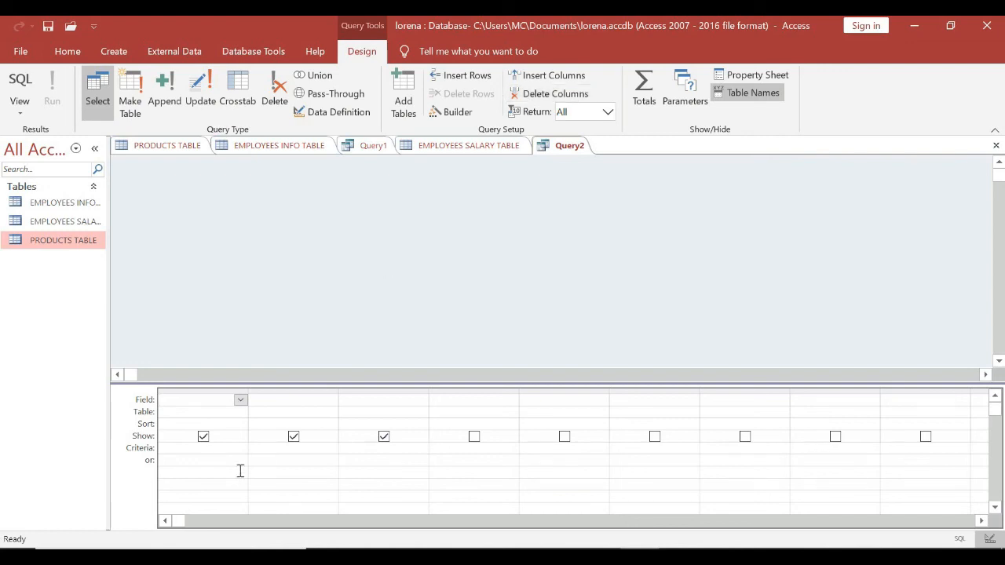
pyautogui.click(547, 100)
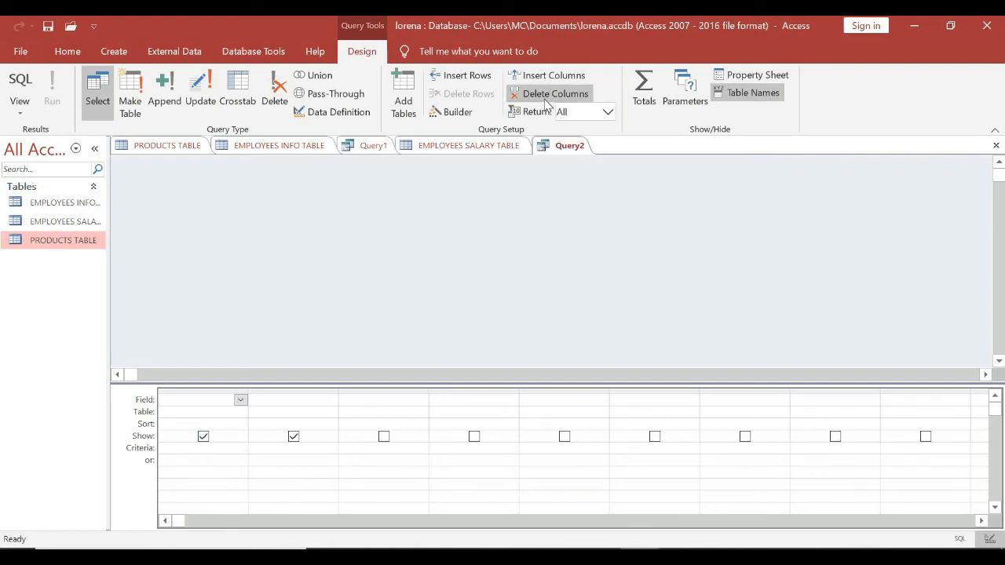
pyautogui.click(547, 101)
pyautogui.click(547, 101)
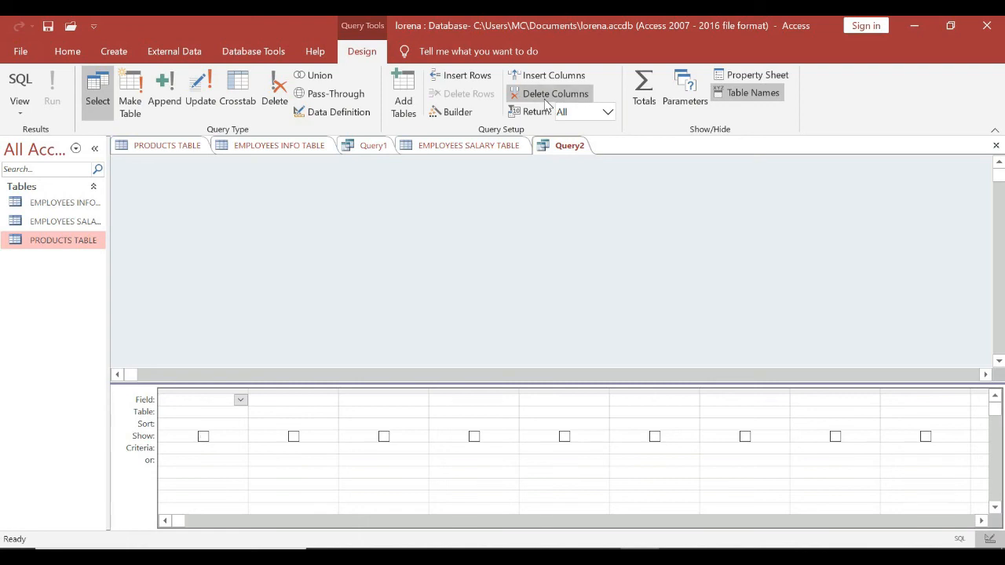